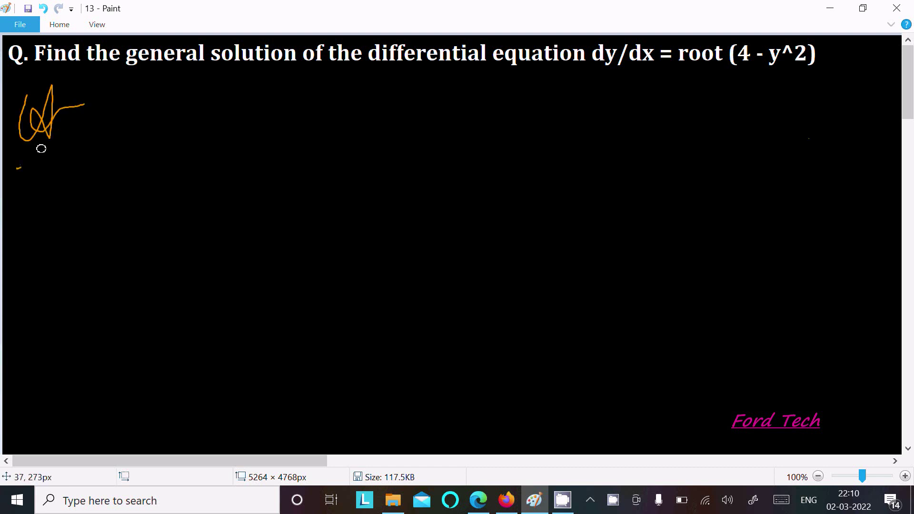
- Double-underline the Sol heading and handwrite dy/dx = √(4−y²) beside it
drag(17, 186, 89, 149)
mouse_move(170, 96)
mouse_down()
mouse_move(159, 108)
mouse_move(187, 97)
mouse_move(189, 106)
mouse_up()
drag(132, 146, 211, 126)
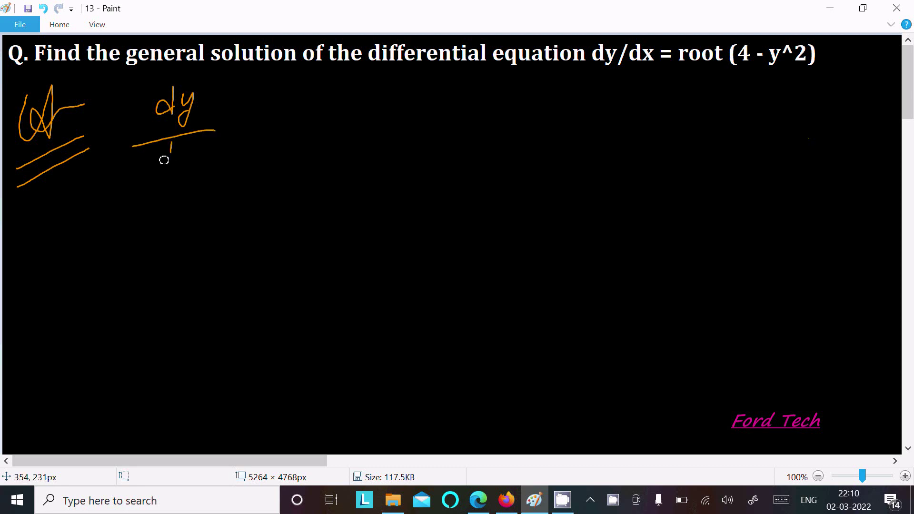
mouse_move(164, 160)
mouse_down()
mouse_move(158, 166)
mouse_move(194, 162)
mouse_up()
drag(238, 129, 258, 127)
drag(242, 138, 260, 135)
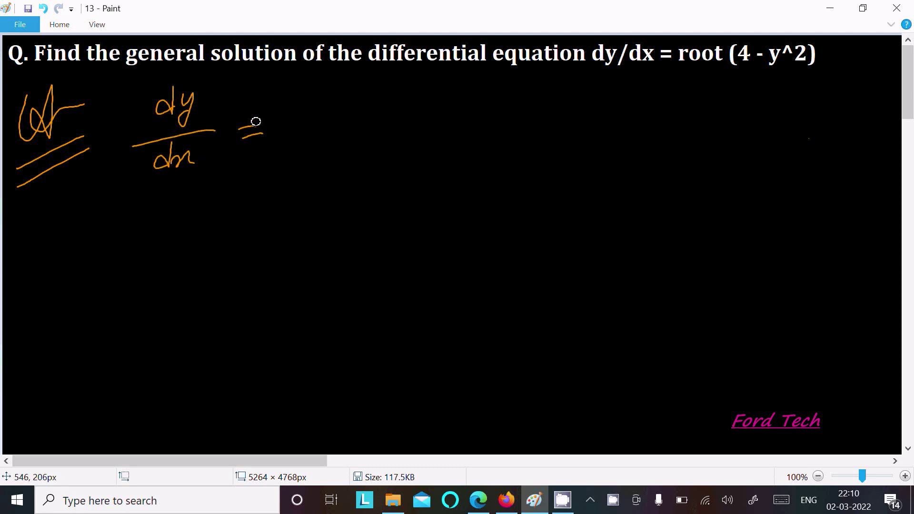
mouse_move(322, 110)
mouse_down()
mouse_move(340, 94)
mouse_move(470, 86)
mouse_up()
mouse_move(366, 106)
mouse_down()
mouse_move(372, 122)
mouse_move(398, 110)
mouse_move(402, 131)
mouse_up()
mouse_move(419, 98)
mouse_down()
mouse_move(423, 110)
mouse_move(448, 107)
mouse_up()
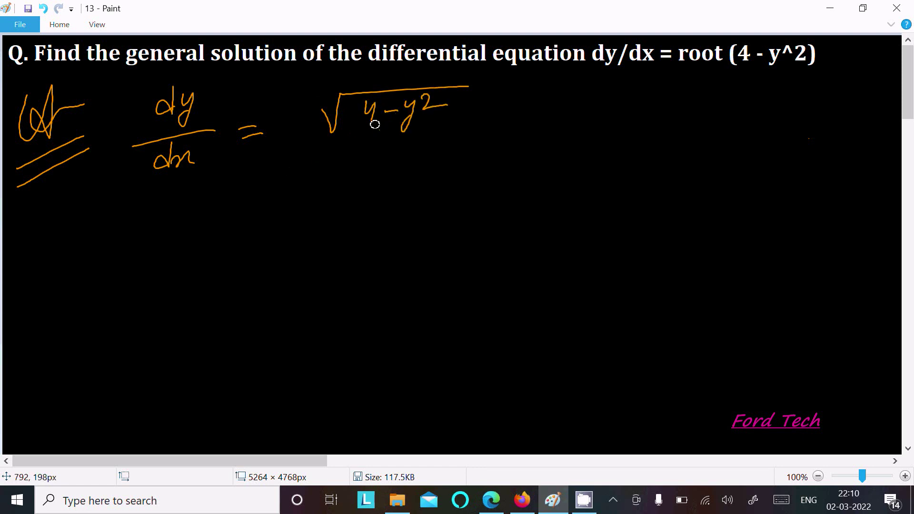
- Write the separated form dy/√(4−y²) = dx on the next line
mouse_move(158, 209)
mouse_down()
mouse_move(160, 201)
mouse_move(172, 210)
mouse_up()
drag(112, 248, 215, 227)
mouse_move(126, 273)
mouse_down()
mouse_move(140, 295)
mouse_move(171, 254)
mouse_move(240, 242)
mouse_up()
mouse_move(169, 264)
mouse_down()
mouse_move(176, 284)
mouse_move(200, 268)
mouse_up()
mouse_move(195, 257)
mouse_down()
mouse_move(210, 254)
mouse_move(202, 291)
mouse_up()
drag(226, 257, 240, 260)
drag(286, 227, 306, 223)
drag(286, 220, 303, 219)
mouse_move(388, 187)
mouse_down()
mouse_move(381, 209)
mouse_move(400, 202)
mouse_move(440, 211)
mouse_up()
- Mark the separated line and the next line with ⇒ arrows at the left
drag(908, 70, 907, 91)
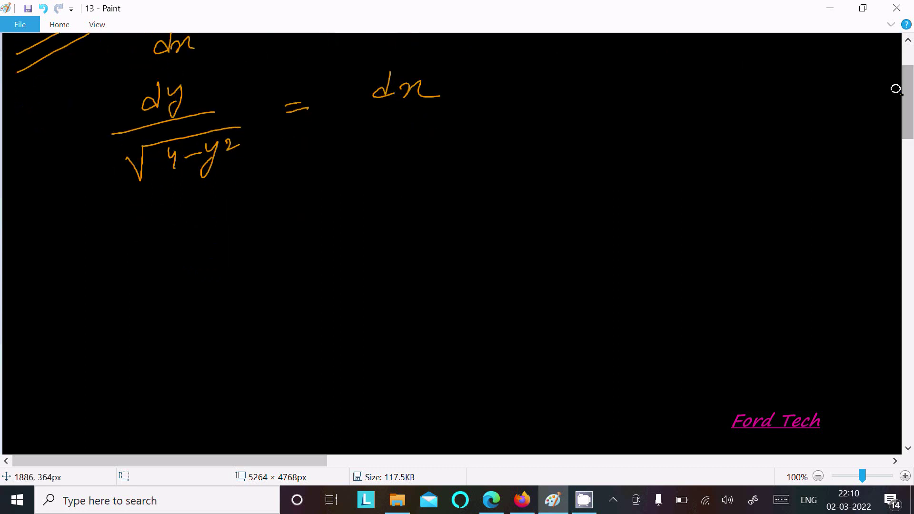
drag(18, 152, 42, 148)
mouse_move(22, 162)
mouse_down()
mouse_move(38, 159)
mouse_move(31, 173)
mouse_up()
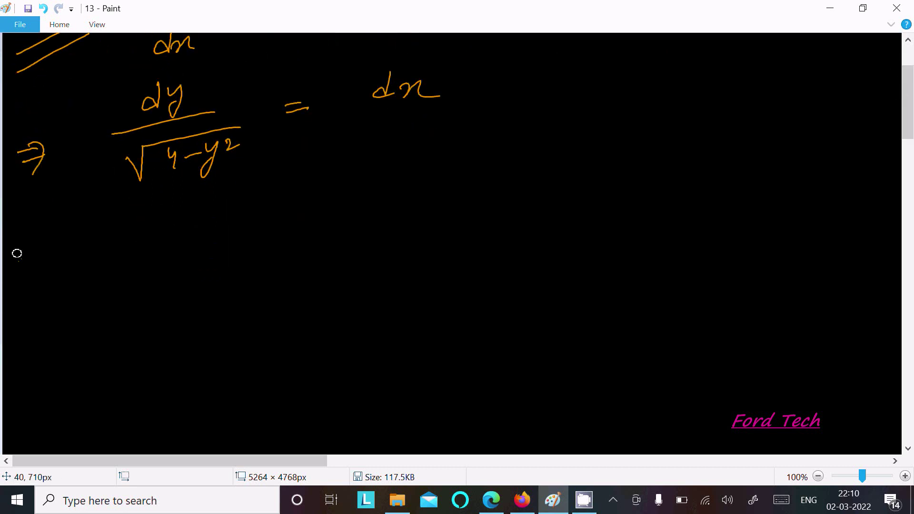
drag(18, 260, 36, 257)
mouse_move(19, 271)
mouse_down()
mouse_move(31, 255)
mouse_move(40, 275)
mouse_up()
- Write dy/√((2)²−(y)²) = dx, rewriting 4 as 2 squared under the root
drag(184, 214, 194, 244)
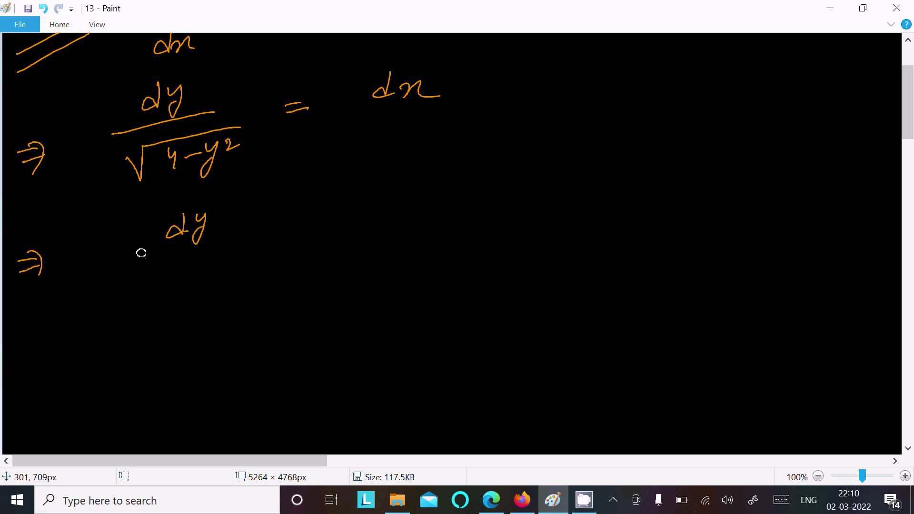
drag(113, 268, 260, 246)
mouse_move(146, 294)
mouse_down()
mouse_move(149, 302)
mouse_move(231, 259)
mouse_move(287, 257)
mouse_up()
drag(182, 293, 200, 309)
mouse_move(208, 285)
mouse_down()
mouse_move(212, 304)
mouse_move(222, 282)
mouse_move(260, 294)
mouse_move(278, 279)
mouse_move(277, 308)
mouse_up()
drag(273, 275, 269, 307)
mouse_move(298, 279)
mouse_down()
mouse_move(292, 304)
mouse_move(318, 279)
mouse_up()
drag(368, 241, 391, 245)
mouse_move(462, 208)
mouse_down()
mouse_move(463, 231)
mouse_move(482, 217)
mouse_move(503, 231)
mouse_up()
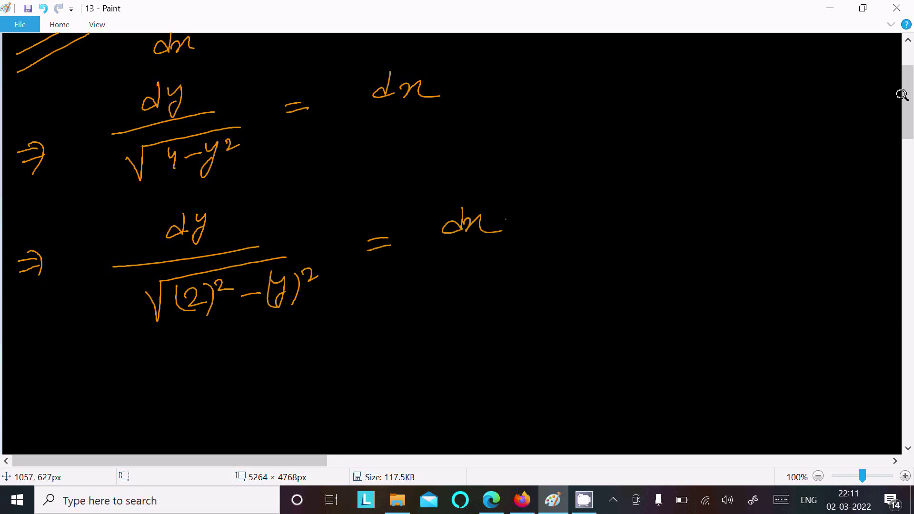
drag(906, 90, 899, 111)
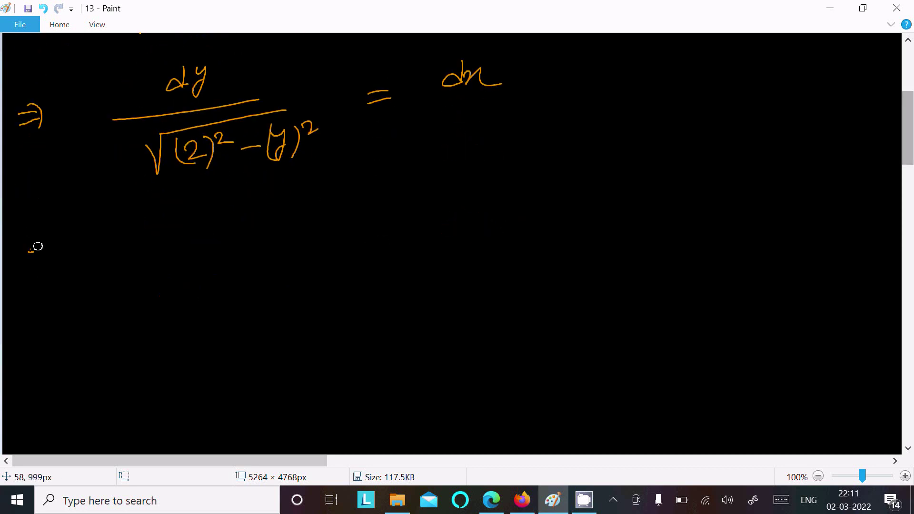
- Write ⇒ ∫ dy/√((2)²−y²) as the integrated left-hand side
drag(29, 247, 44, 245)
mouse_move(29, 253)
mouse_down()
mouse_move(44, 251)
mouse_move(39, 272)
mouse_up()
mouse_move(193, 219)
mouse_down()
mouse_move(172, 202)
mouse_move(143, 324)
mouse_move(131, 330)
mouse_up()
mouse_move(269, 201)
mouse_down()
mouse_move(261, 218)
mouse_move(268, 223)
mouse_up()
drag(279, 209, 283, 234)
drag(185, 256, 356, 228)
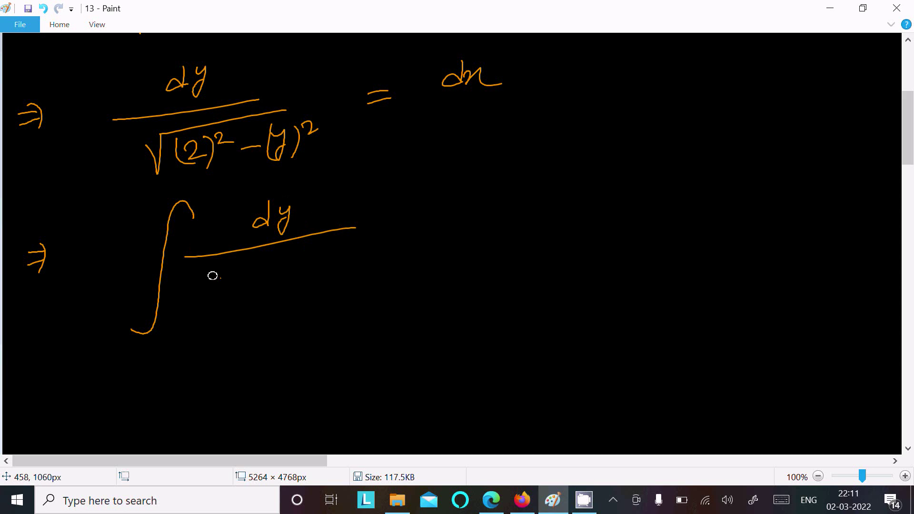
mouse_move(197, 276)
mouse_down()
mouse_move(213, 264)
mouse_move(350, 247)
mouse_up()
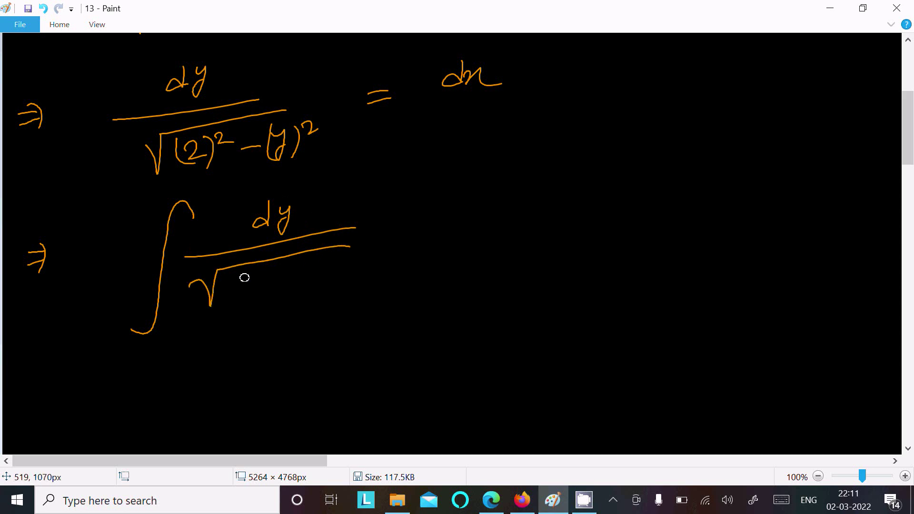
mouse_move(238, 282)
mouse_down()
mouse_move(231, 284)
mouse_move(264, 283)
mouse_move(288, 266)
mouse_move(341, 266)
mouse_move(336, 292)
mouse_up()
drag(353, 261, 369, 269)
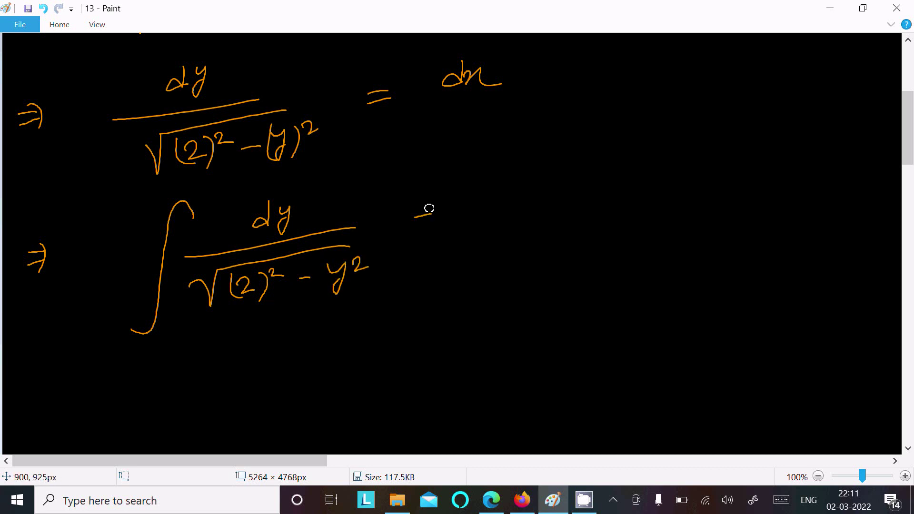
- Complete the line with = ∫ dx and draw a long diagonal divider to the right
drag(416, 217, 435, 214)
drag(417, 226, 437, 223)
drag(523, 182, 464, 262)
mouse_move(539, 195)
mouse_down()
mouse_move(541, 182)
mouse_move(541, 206)
mouse_up()
mouse_move(549, 193)
mouse_down()
mouse_move(561, 191)
mouse_move(579, 208)
mouse_up()
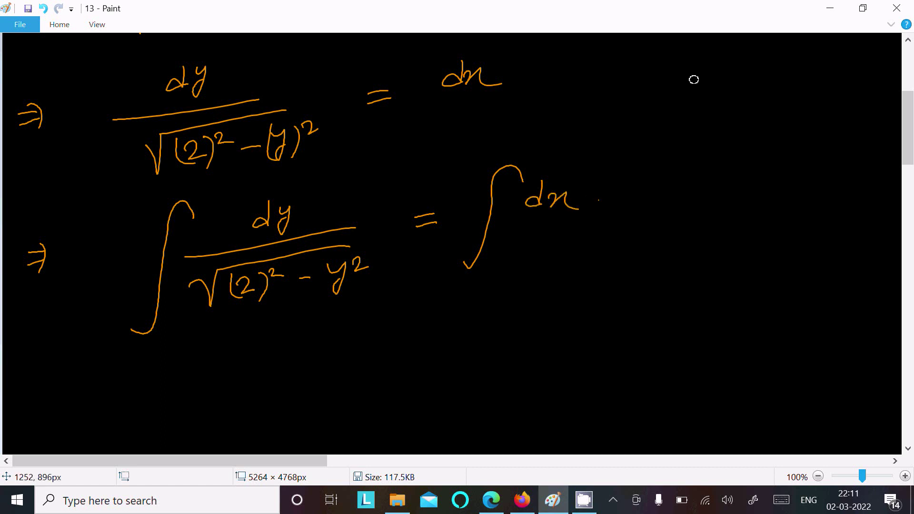
drag(658, 66, 586, 341)
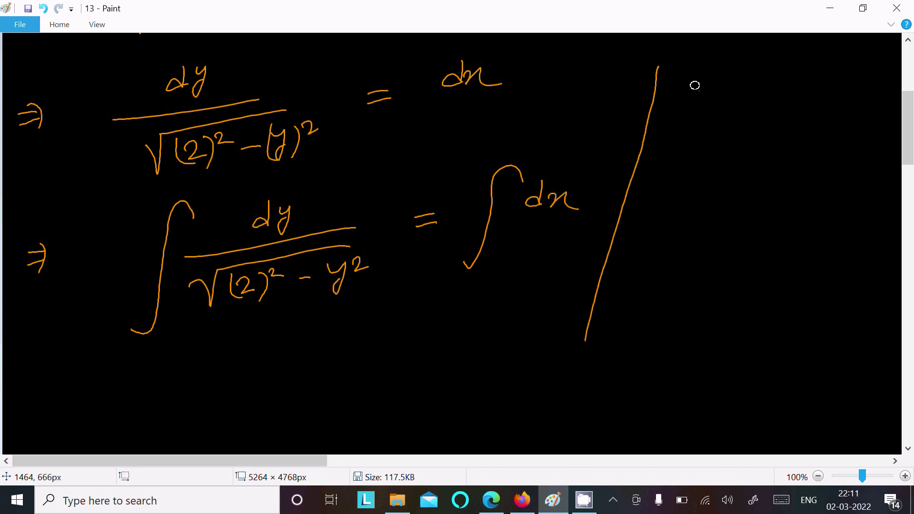
- Beside the divider, write the integral ∫ dx/√(a²−x²)
mouse_move(728, 80)
mouse_down()
mouse_move(701, 91)
mouse_move(674, 161)
mouse_up()
mouse_move(754, 83)
mouse_down()
mouse_move(758, 76)
mouse_move(761, 97)
mouse_move(786, 100)
mouse_up()
drag(709, 114, 805, 112)
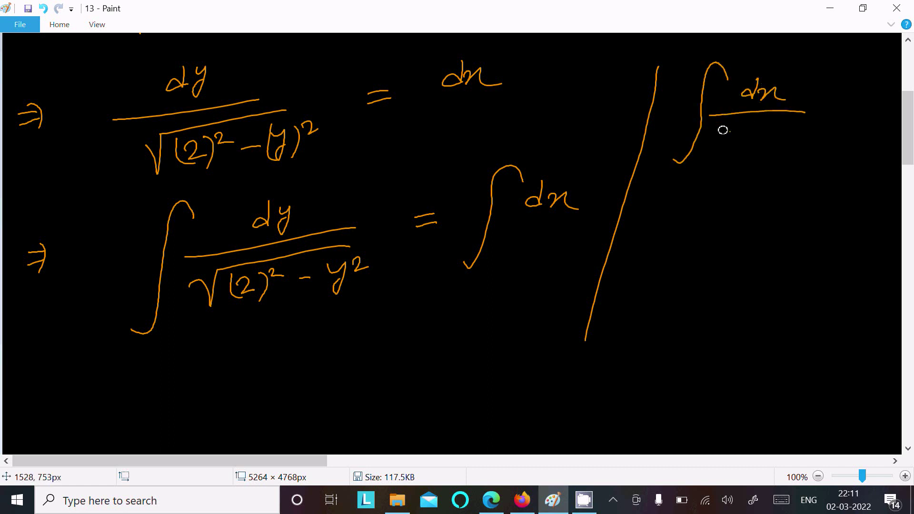
mouse_move(702, 137)
mouse_down()
mouse_move(719, 125)
mouse_move(789, 120)
mouse_up()
mouse_move(743, 138)
mouse_down()
mouse_move(734, 148)
mouse_move(762, 139)
mouse_up()
drag(764, 142, 815, 135)
- Scroll the canvas right and finish the formula with = sin⁻¹(x/a) + C
drag(298, 461, 355, 461)
drag(687, 115, 704, 113)
drag(681, 125, 703, 123)
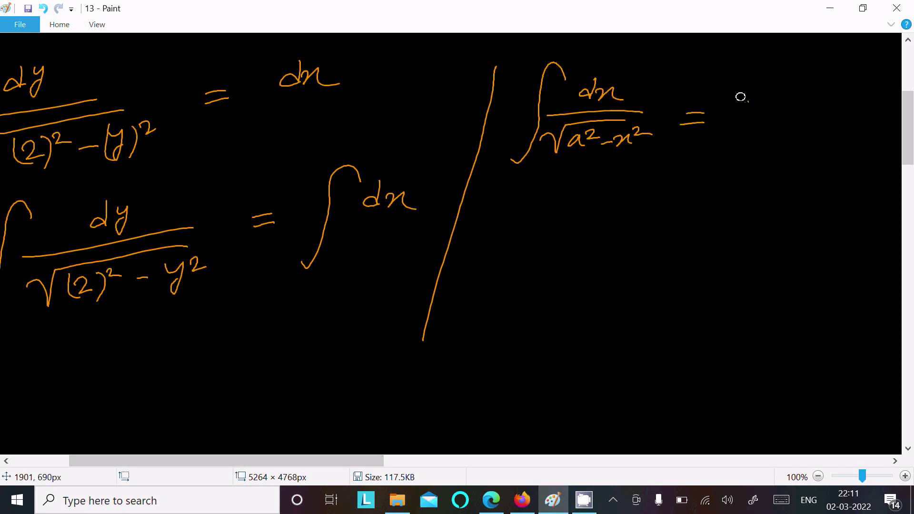
mouse_move(746, 98)
mouse_down()
mouse_move(734, 113)
mouse_move(767, 113)
mouse_move(772, 103)
mouse_up()
drag(783, 101, 810, 112)
mouse_move(774, 123)
mouse_down()
mouse_move(810, 120)
mouse_move(796, 136)
mouse_move(819, 139)
mouse_up()
mouse_move(848, 107)
mouse_down()
mouse_move(847, 127)
mouse_move(855, 119)
mouse_up()
mouse_move(875, 111)
mouse_down()
mouse_move(863, 120)
mouse_move(887, 128)
mouse_up()
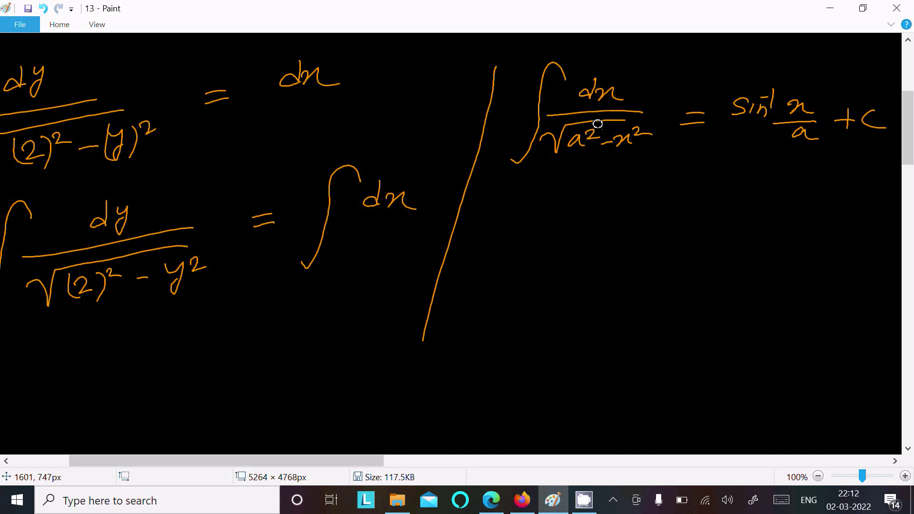
- Scroll down and left, then write ⇒ sin⁻¹(y/2) on a new line
drag(907, 105, 892, 123)
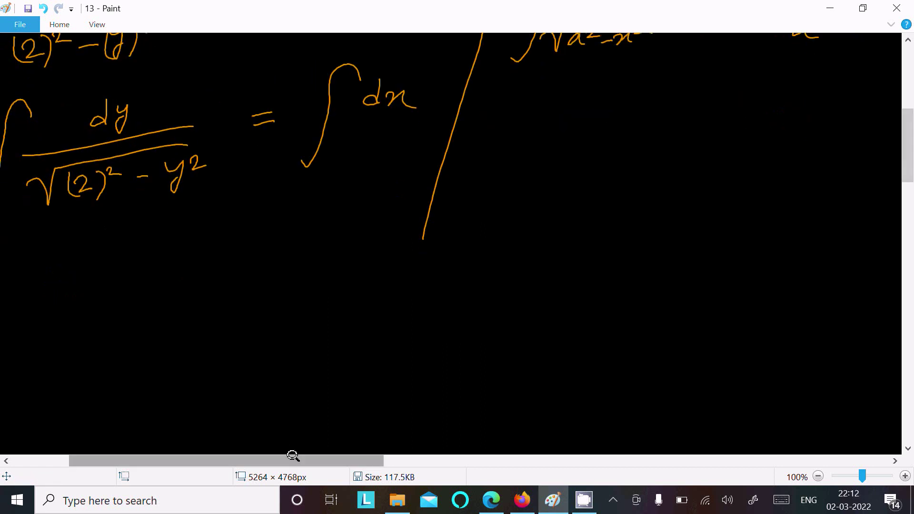
drag(292, 457, 226, 435)
mouse_move(44, 306)
mouse_down()
mouse_move(61, 304)
mouse_move(60, 316)
mouse_up()
drag(60, 305, 51, 330)
mouse_move(183, 282)
mouse_down()
mouse_move(170, 301)
mouse_move(203, 304)
mouse_up()
drag(190, 284, 265, 283)
mouse_move(271, 269)
mouse_down()
mouse_move(261, 302)
mouse_move(280, 307)
mouse_up()
drag(251, 318, 270, 331)
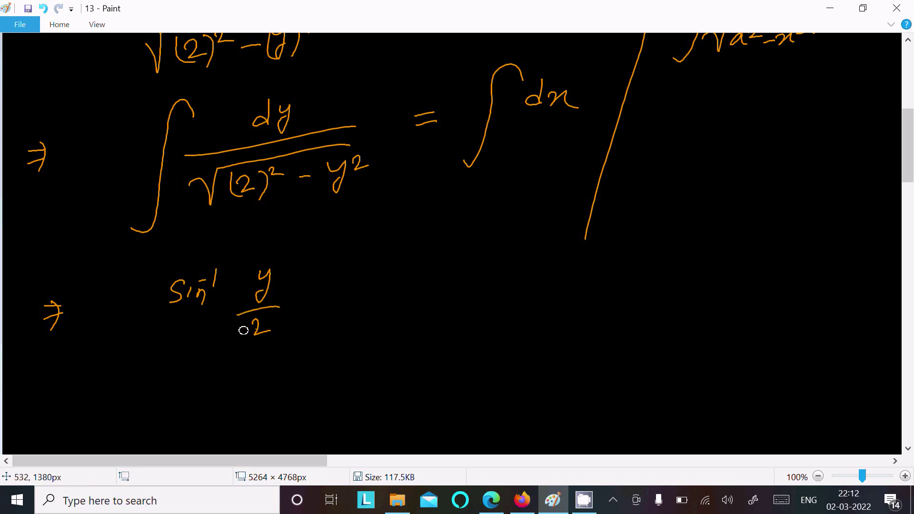
- Finish the line with = x + C and extend the divider line downward
drag(326, 298, 354, 305)
click(488, 169)
drag(397, 284, 433, 289)
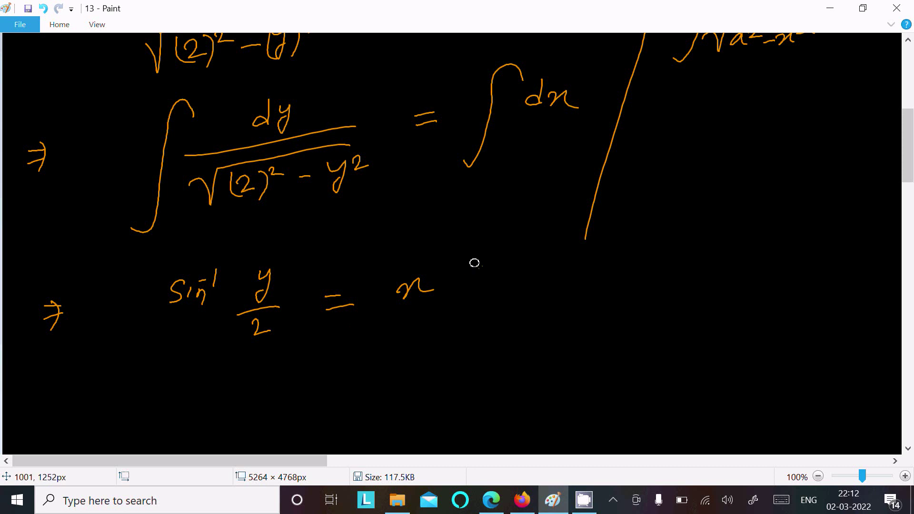
drag(485, 266, 481, 289)
drag(472, 286, 527, 284)
drag(585, 226, 582, 282)
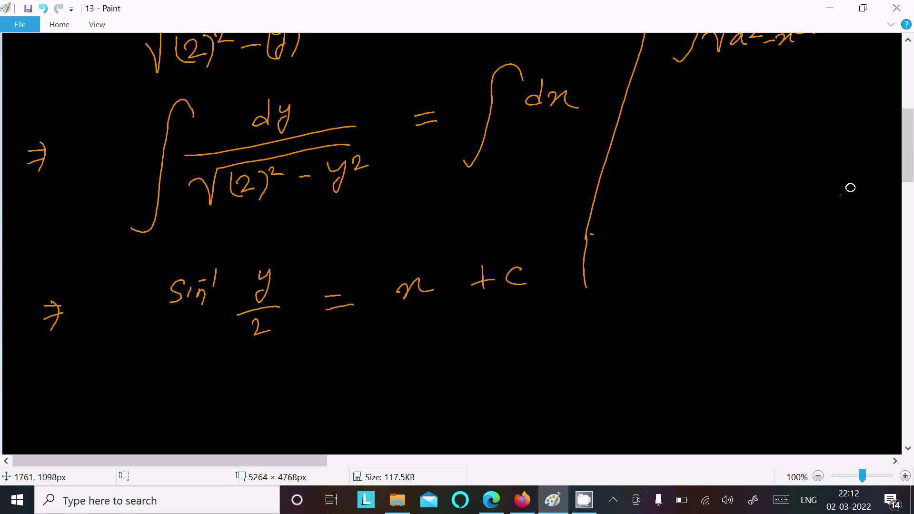
- Scroll down and write the final line ⇒ sin⁻¹(y/2) = x + C
scroll(898, 183, down, 3)
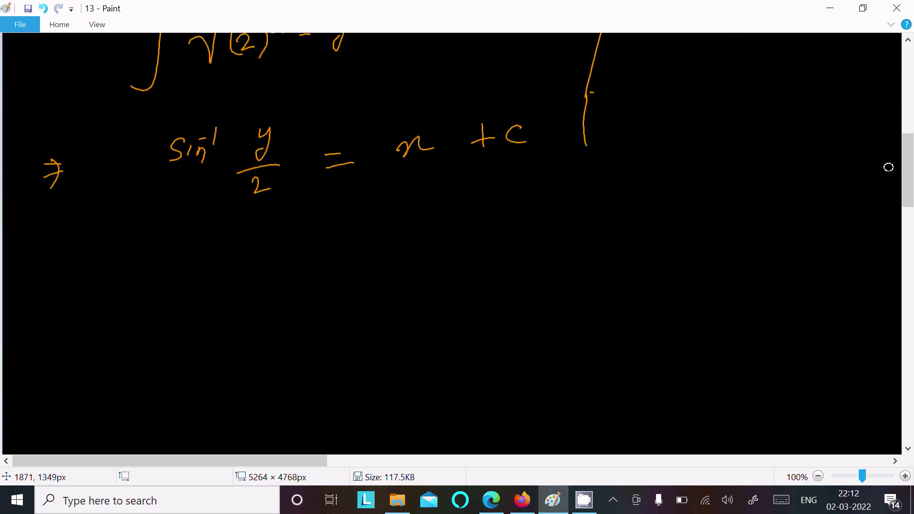
mouse_move(60, 261)
mouse_down()
mouse_move(81, 260)
mouse_move(70, 299)
mouse_up()
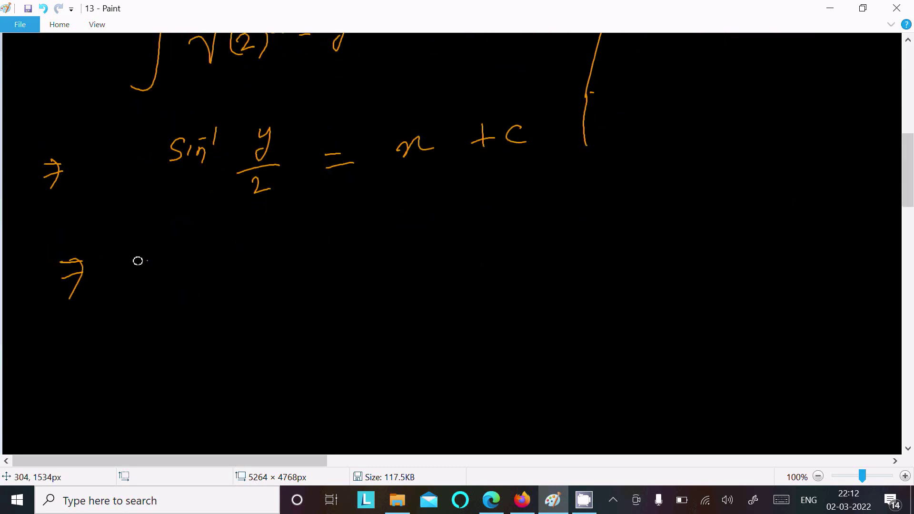
mouse_move(170, 251)
mouse_down()
mouse_move(157, 270)
mouse_move(193, 267)
mouse_move(195, 242)
mouse_up()
mouse_move(204, 233)
mouse_down()
mouse_move(203, 252)
mouse_move(236, 253)
mouse_up()
mouse_move(244, 242)
mouse_down()
mouse_move(234, 269)
mouse_move(254, 270)
mouse_move(234, 297)
mouse_move(260, 297)
mouse_up()
drag(242, 292, 251, 287)
mouse_move(307, 260)
mouse_down()
mouse_move(324, 256)
mouse_move(325, 267)
mouse_up()
drag(335, 268, 355, 253)
mouse_move(374, 248)
mouse_down()
mouse_move(376, 269)
mouse_move(394, 255)
mouse_up()
mouse_move(418, 242)
mouse_down()
mouse_move(406, 262)
mouse_move(441, 257)
mouse_up()
- Draw a box around the final answer sin⁻¹(y/2) = x + C
drag(139, 254, 132, 323)
mouse_move(141, 217)
mouse_down()
mouse_move(135, 285)
mouse_move(472, 229)
mouse_move(471, 288)
mouse_up()
drag(132, 325, 481, 292)
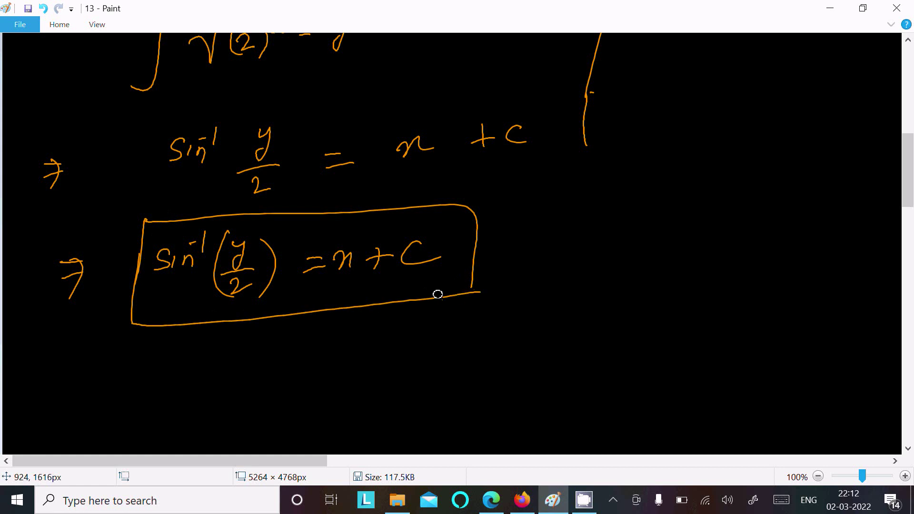
- Scroll to the top, zoom out to 50% to view the whole solution, and touch up the a² term
drag(909, 171, 909, 56)
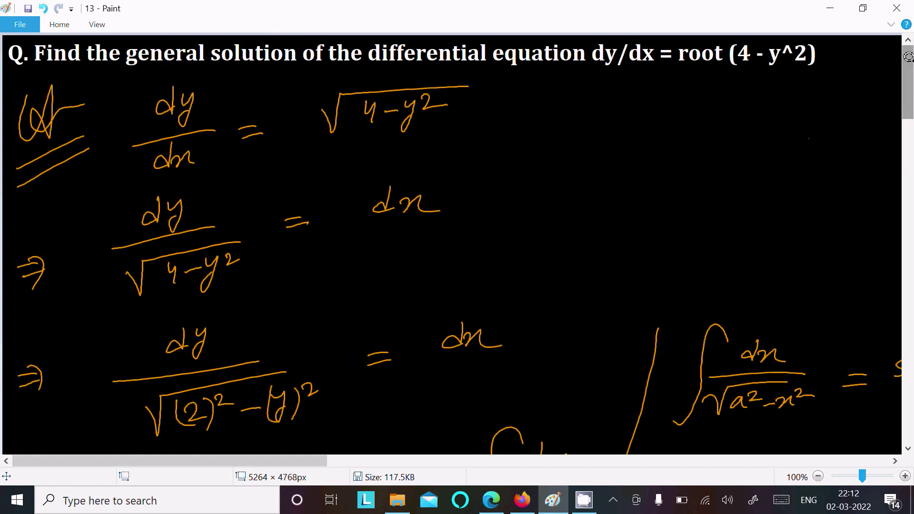
click(819, 476)
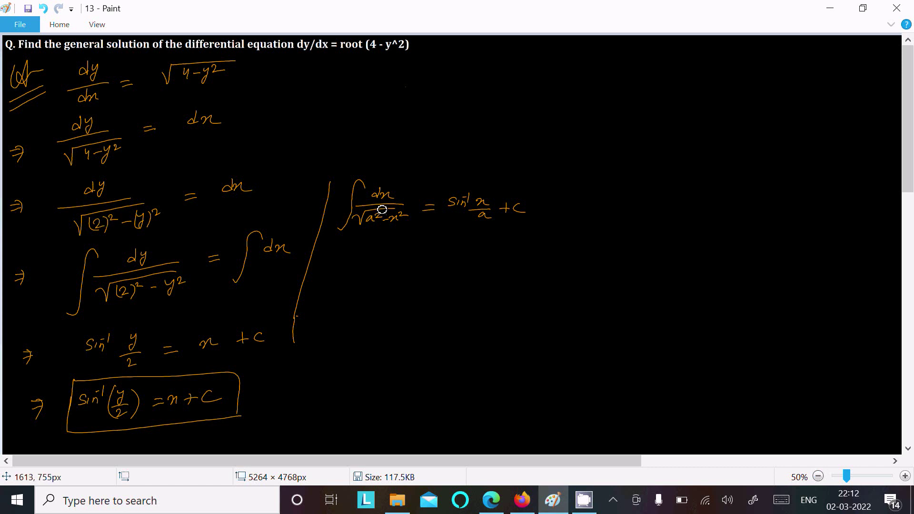
drag(382, 210, 374, 214)
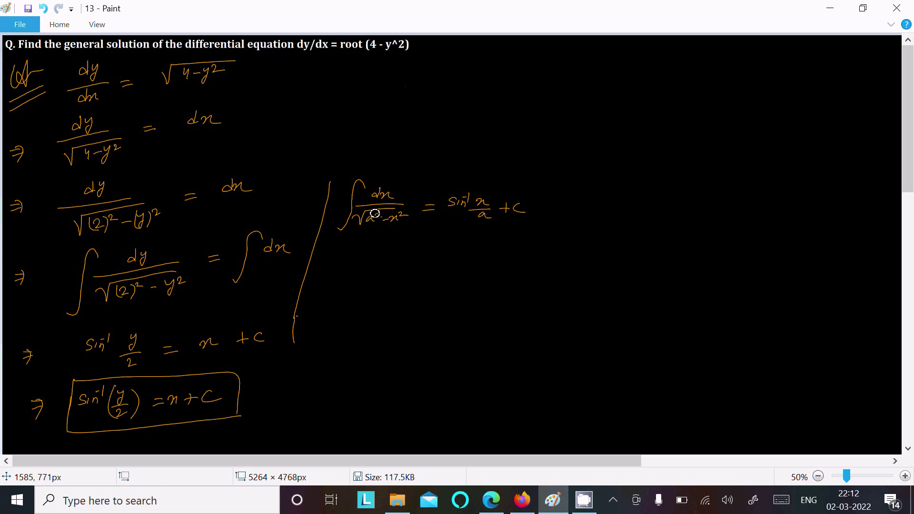